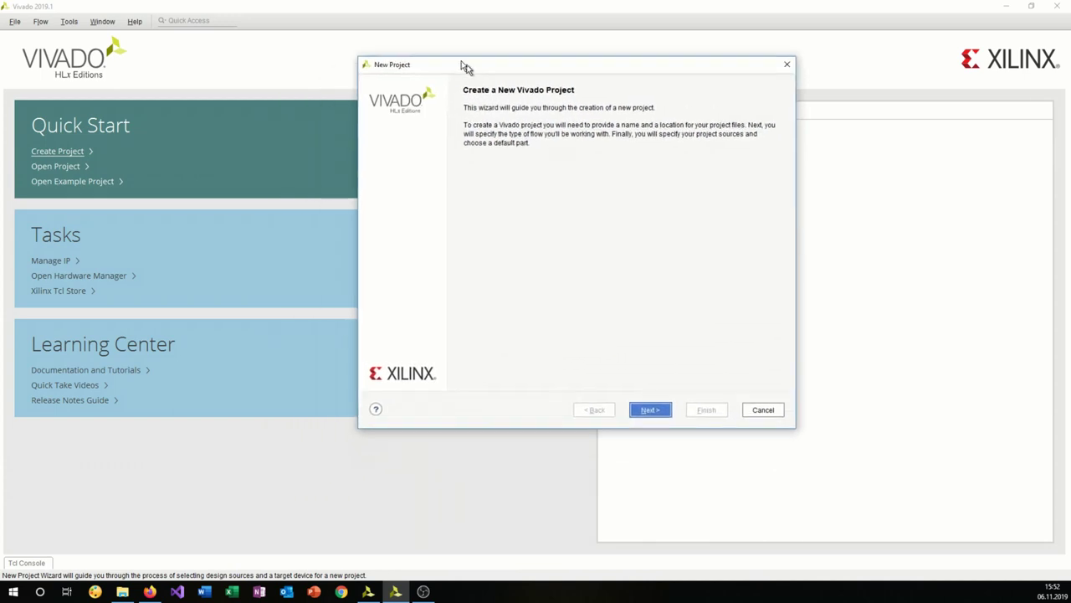
Step: Set the project location to M:/Xilinx/Documents/Tutorial_R and name the project 01_LetItBlink
left_click(626, 453)
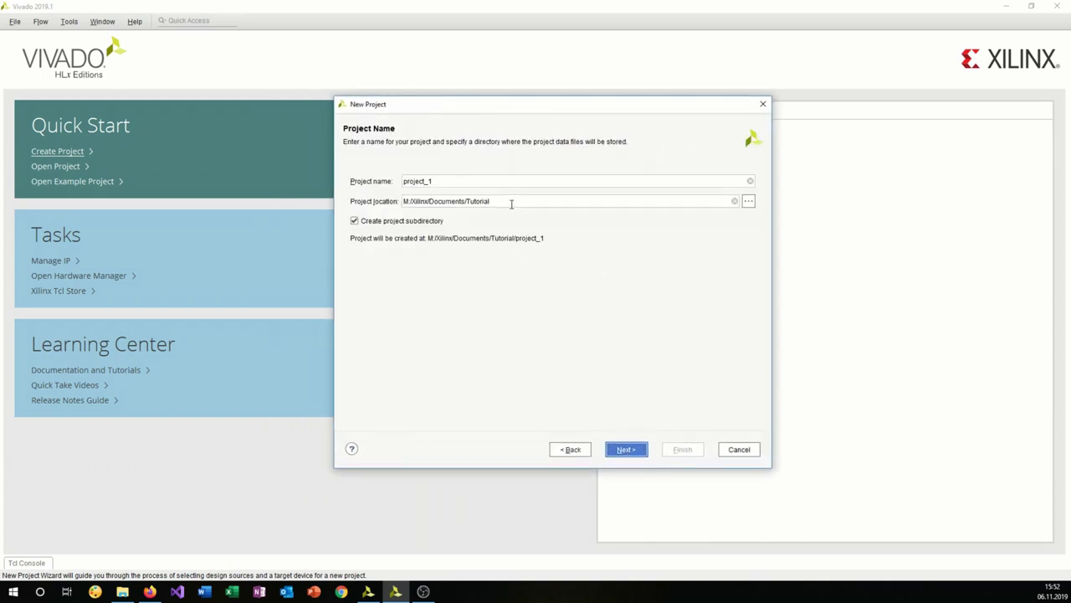
left_click(518, 205)
type("_")
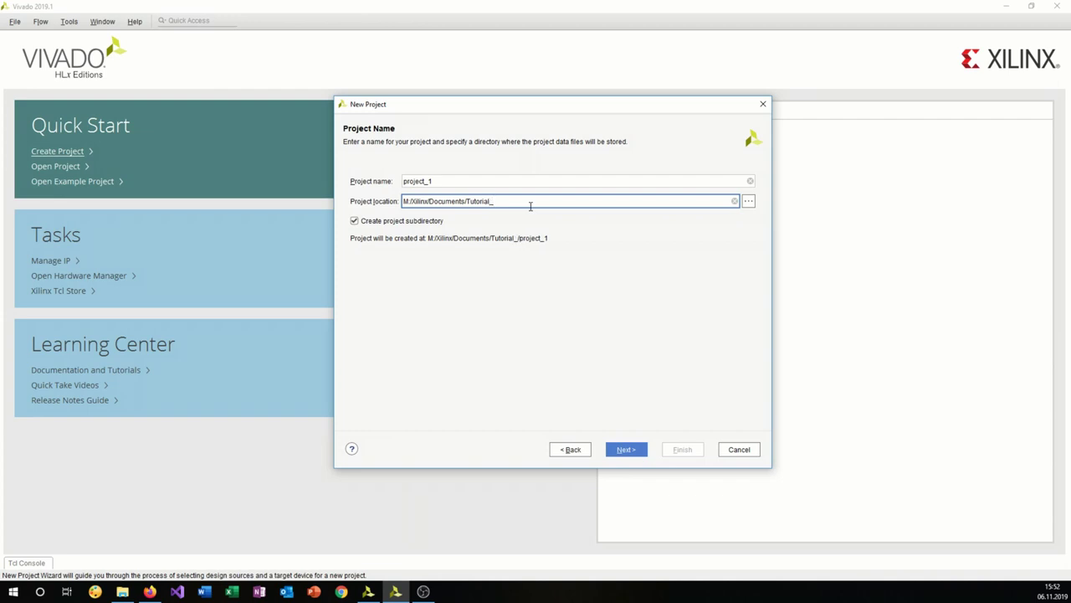
type("R")
left_click(480, 182)
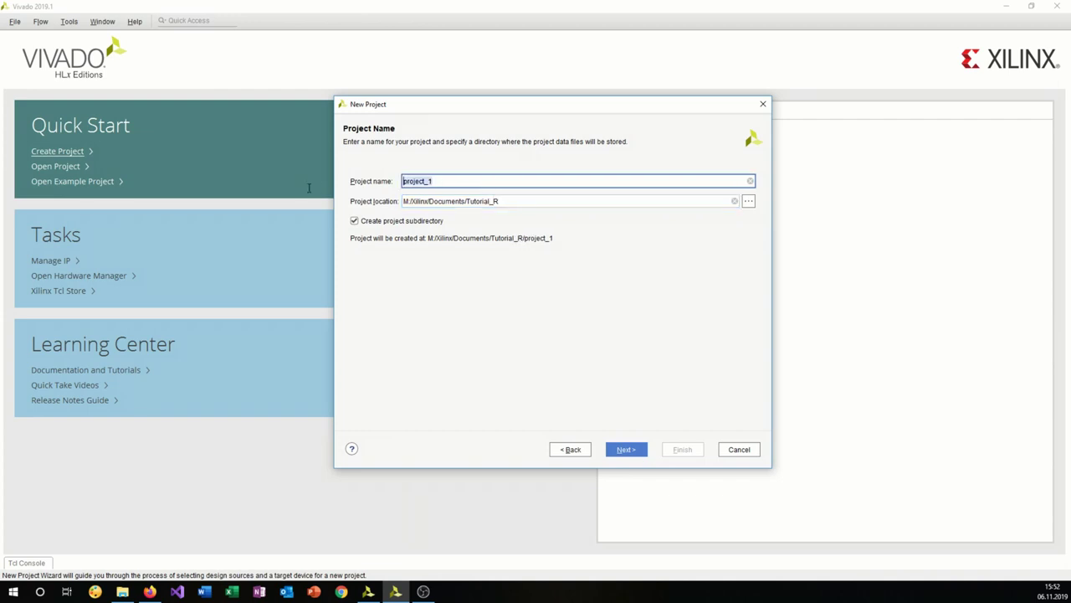
left_click_drag(446, 182, 379, 183)
type("01_LedBlink")
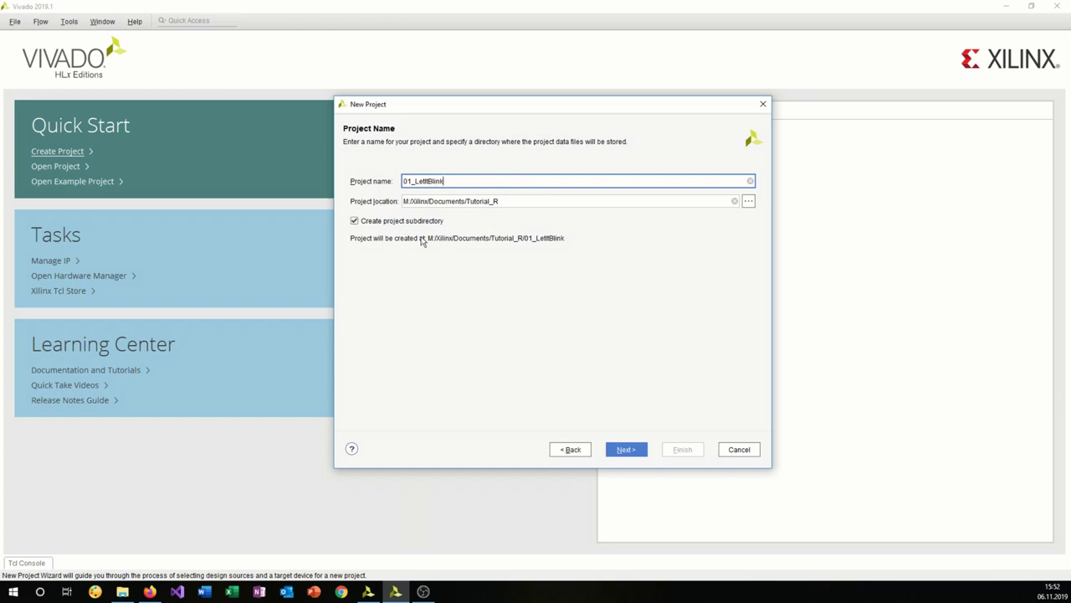
left_click(626, 449)
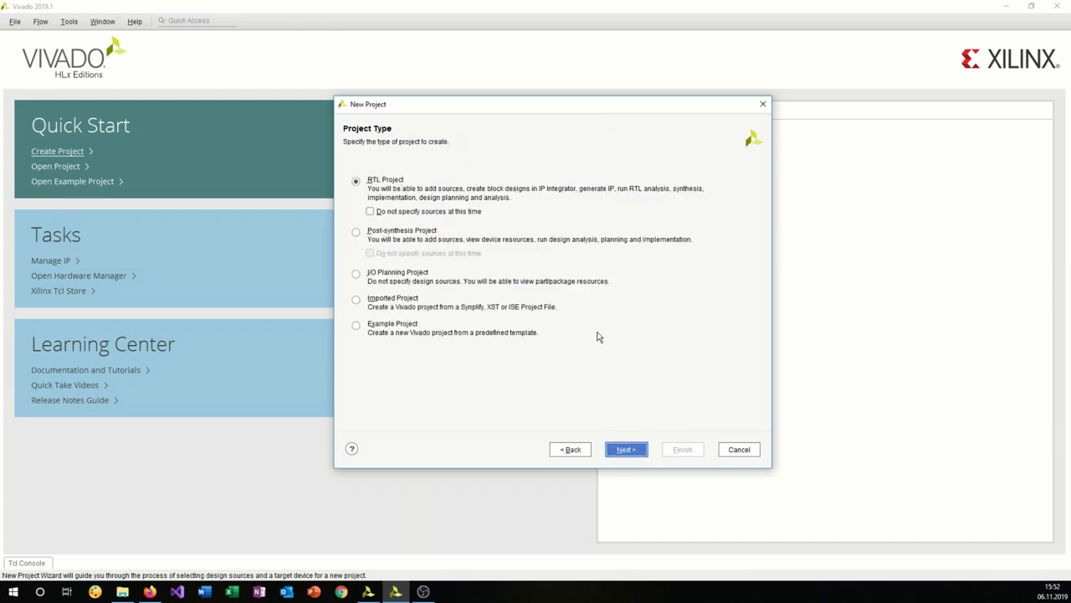
Step: Keep the RTL project type and create a Verilog source file named ProjectRoot, stored local to the project
left_click(621, 450)
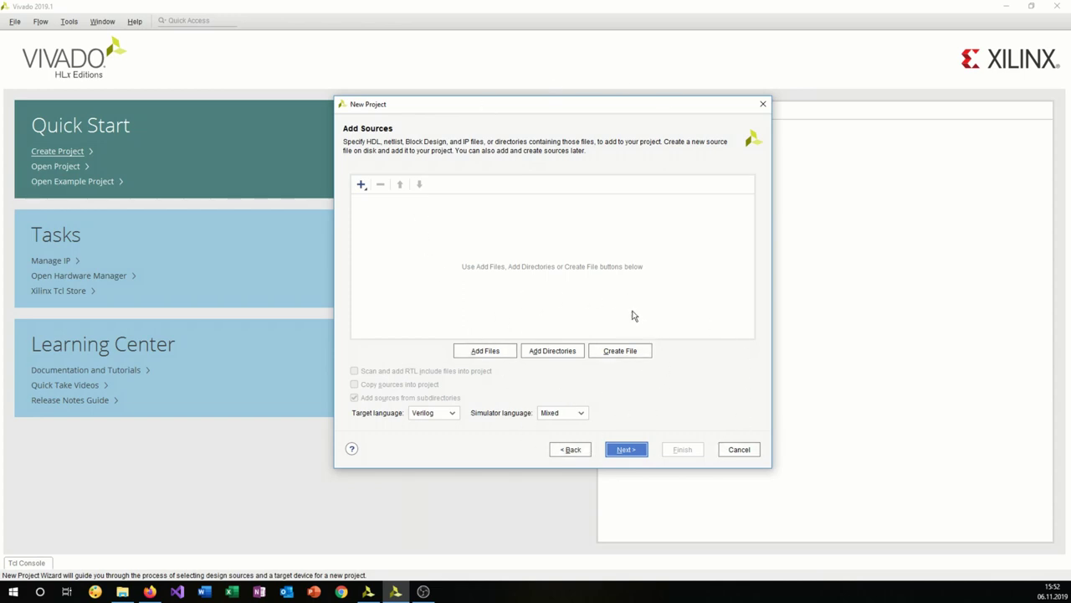
left_click(619, 352)
left_click(561, 280)
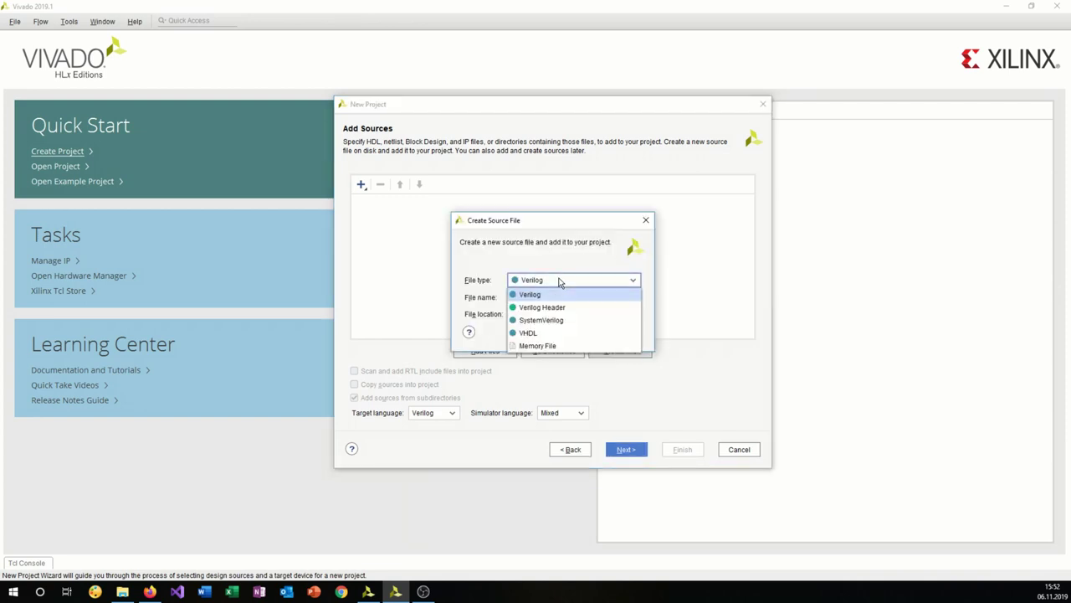
left_click(527, 295)
left_click(527, 295)
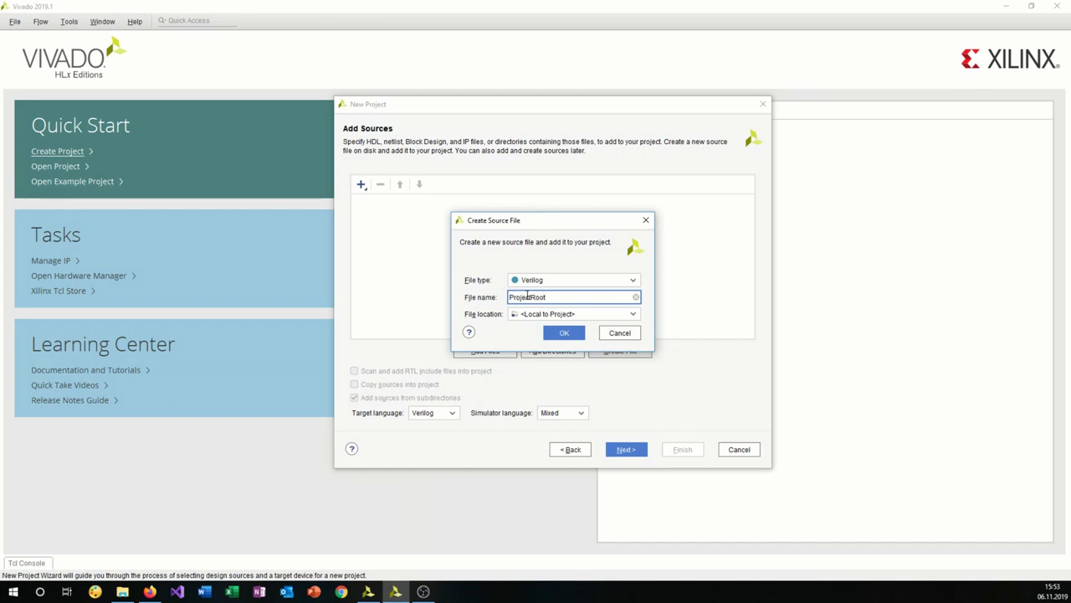
double_click(547, 298)
left_click(547, 298)
key("ctrl+a")
left_click(574, 280)
left_click(555, 296)
left_click(564, 295)
left_click(564, 332)
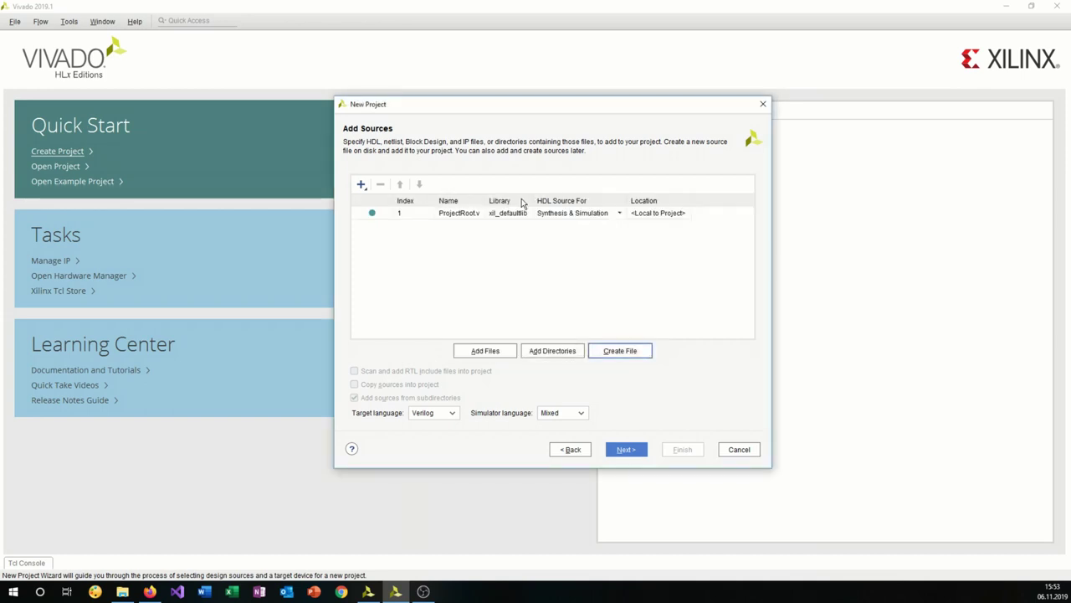
Step: Keep ProjectRoot.v as a source for Synthesis & Simulation and continue to the constraints page
left_click(601, 213)
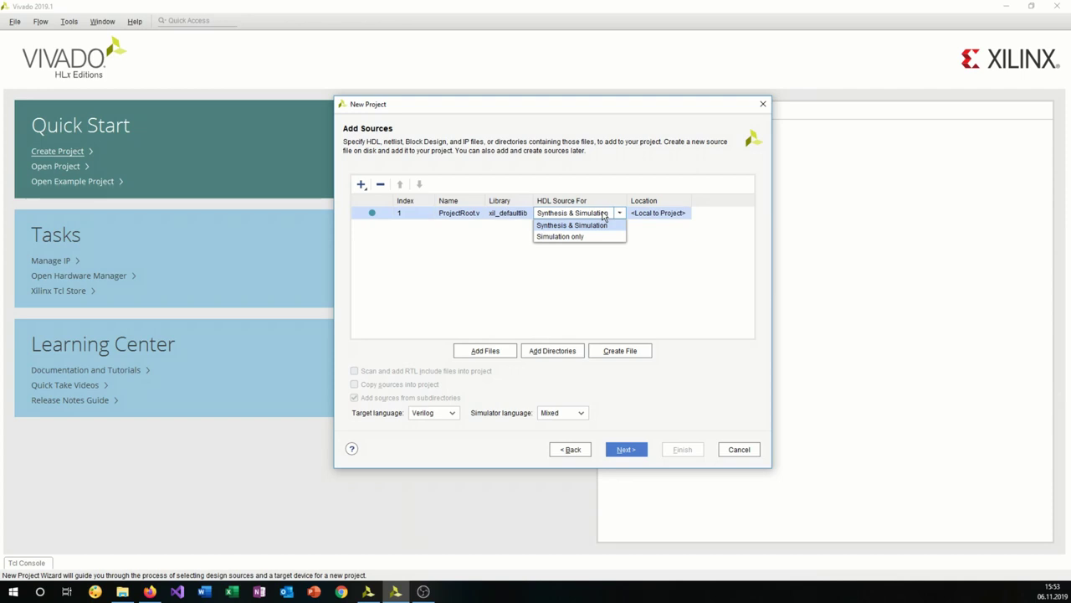
left_click(603, 214)
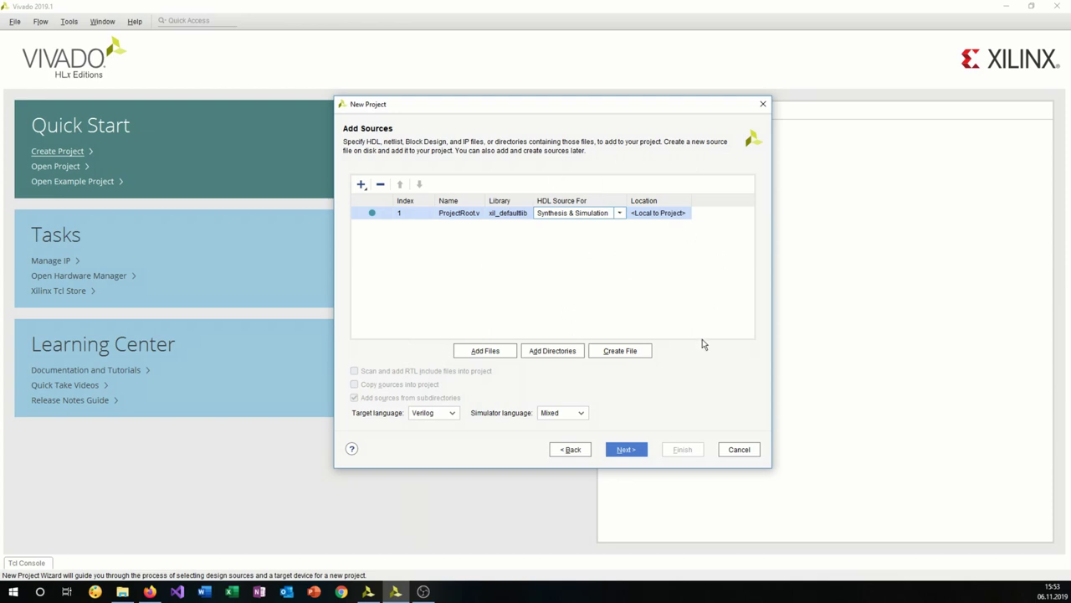
left_click(644, 456)
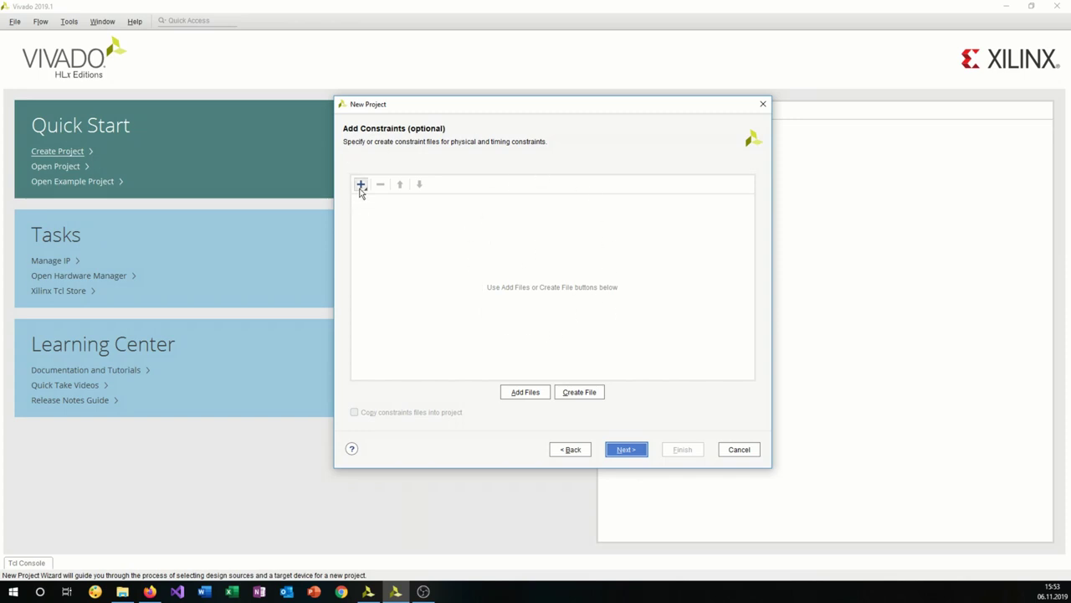
Step: Create an XDC constraints file named const, local to the project, and continue to the default part selection
left_click(601, 395)
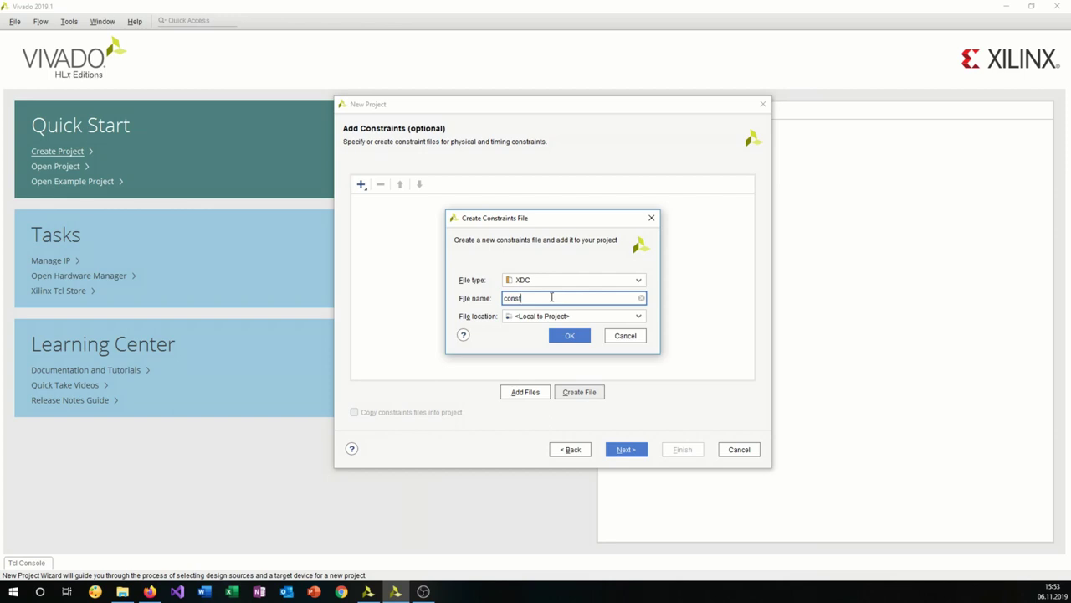
left_click(571, 336)
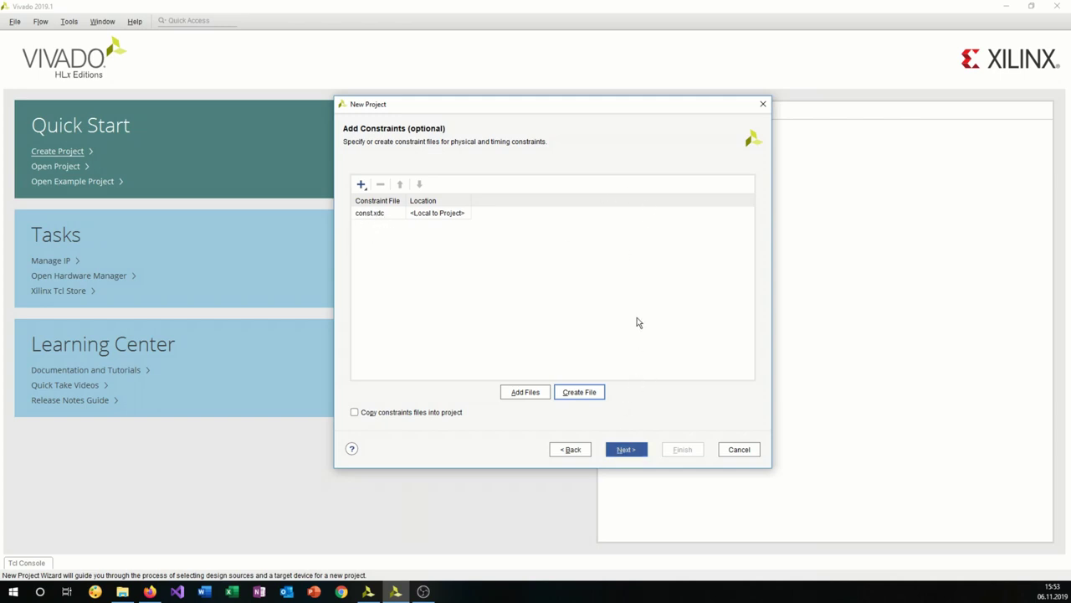
left_click(626, 452)
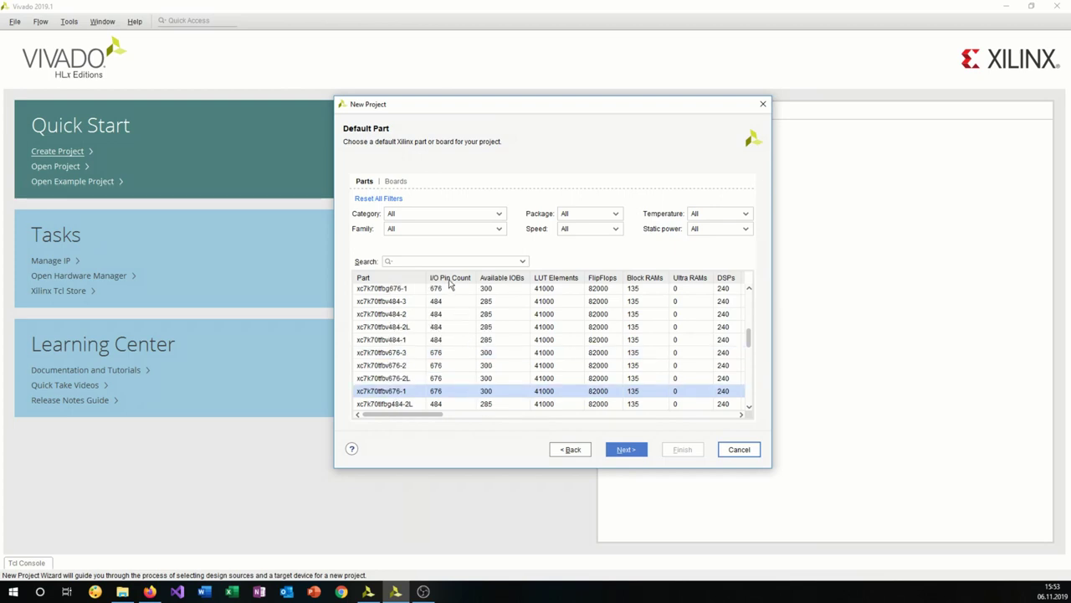
Step: Examine the category, family, package, speed, temperature and static power filters and look through the list of available parts
left_click(443, 213)
key("Escape")
left_click(425, 230)
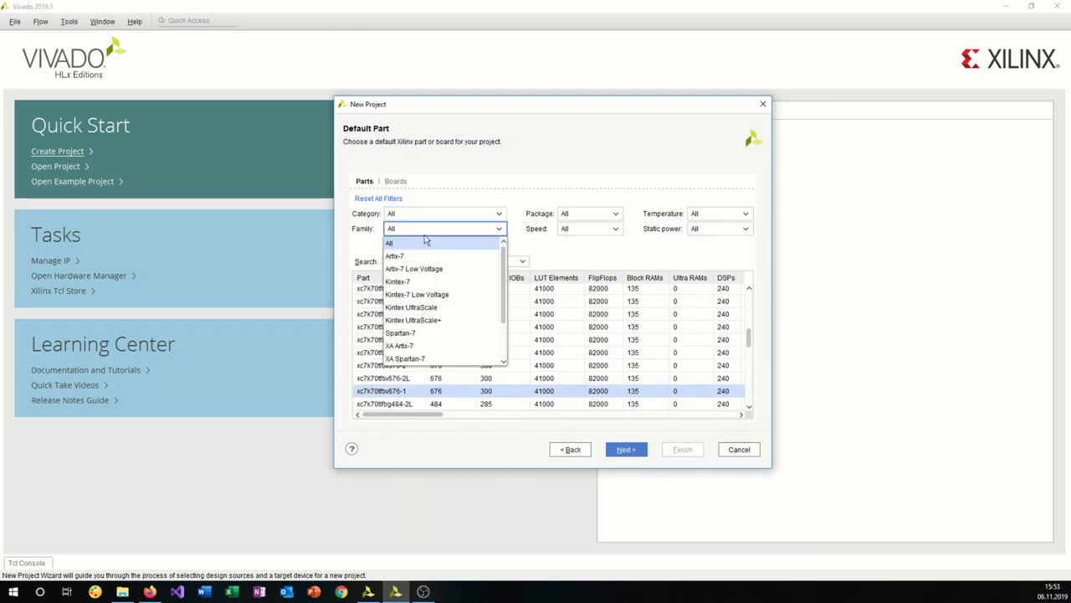
scroll(472, 284, "down", 2)
scroll(425, 303, "up", 2)
left_click(572, 219)
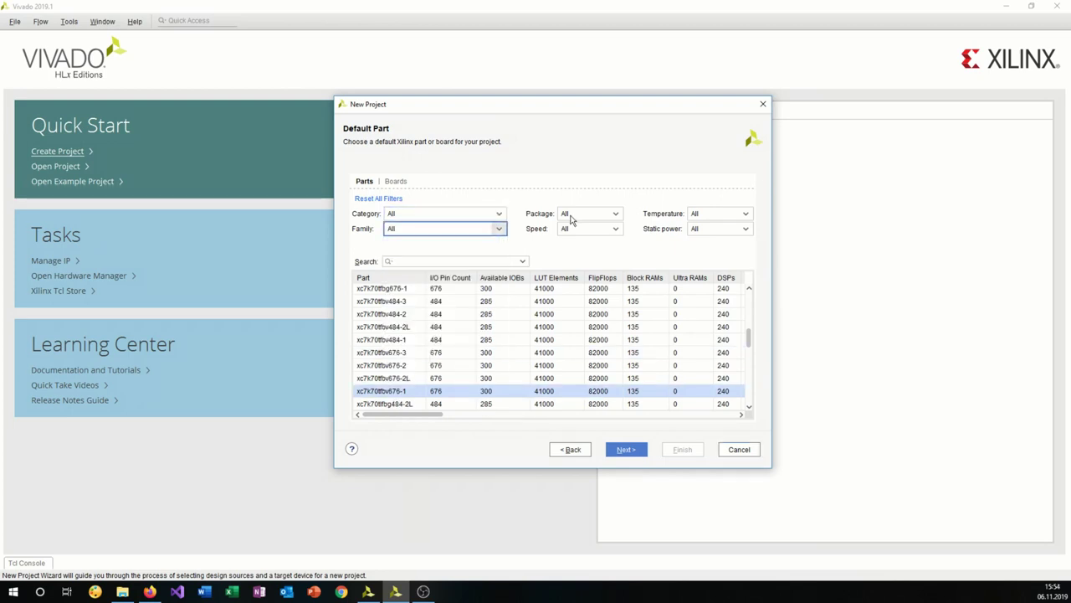
left_click(571, 216)
left_click(574, 229)
left_click(578, 229)
left_click(718, 216)
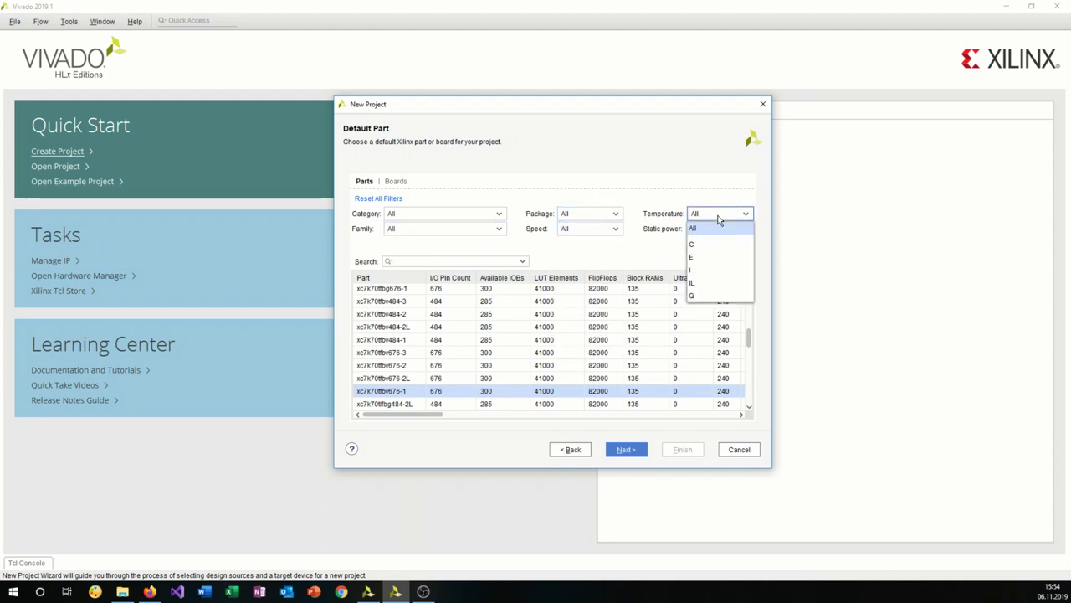
left_click(717, 228)
left_click(717, 229)
left_click(744, 229)
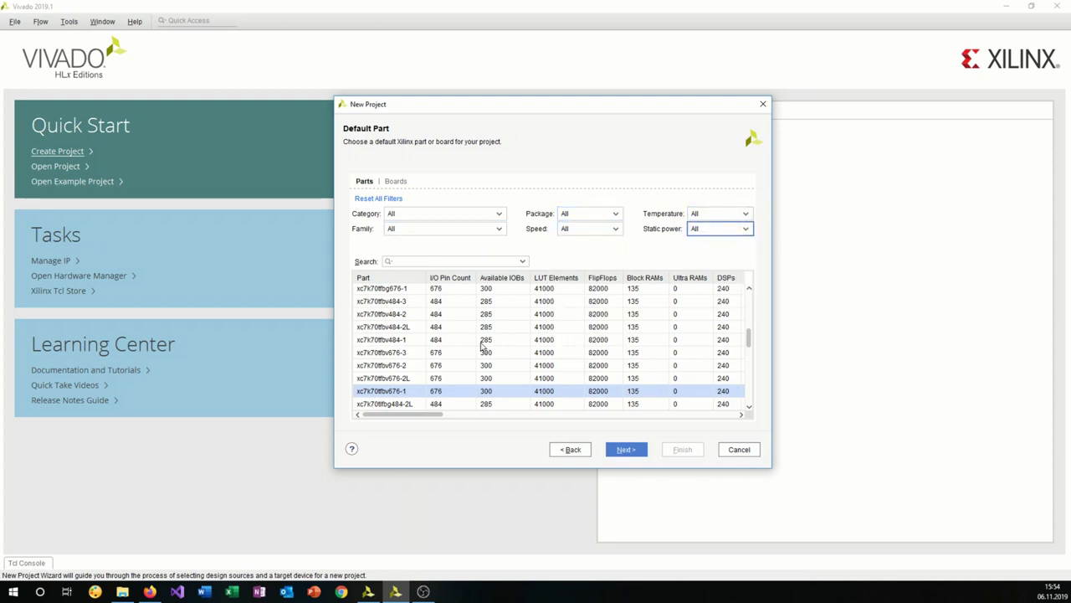
scroll(528, 326, "down", 5)
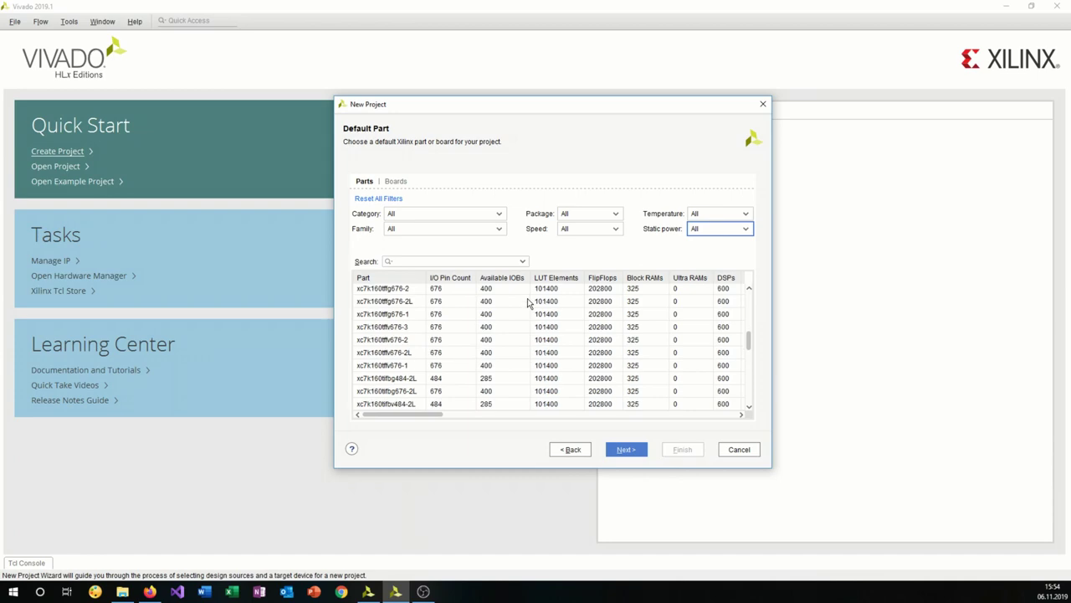
scroll(527, 301, "down", 5)
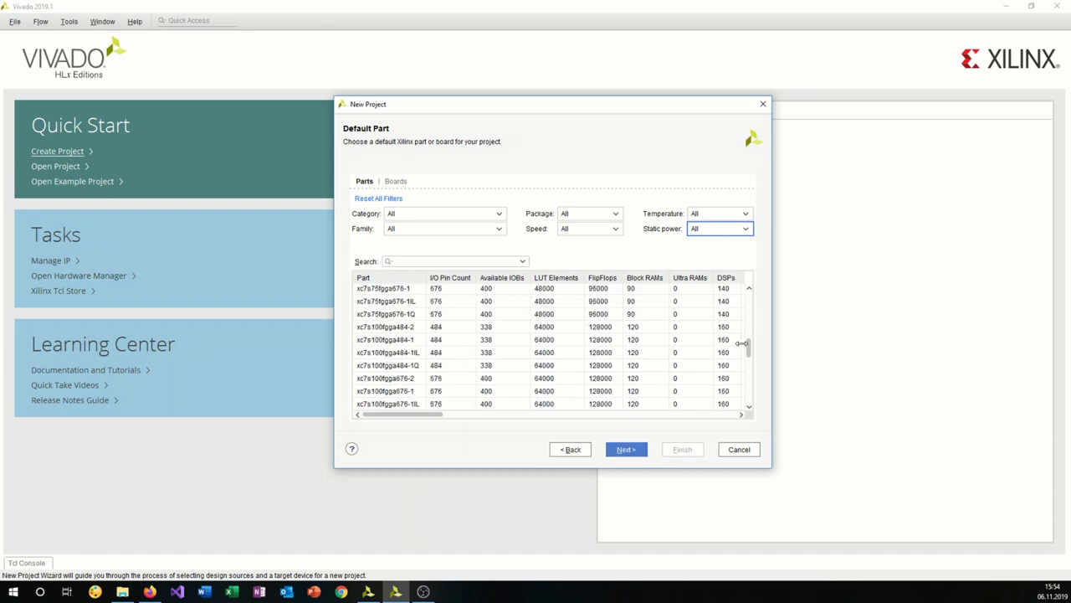
left_click_drag(748, 345, 764, 288)
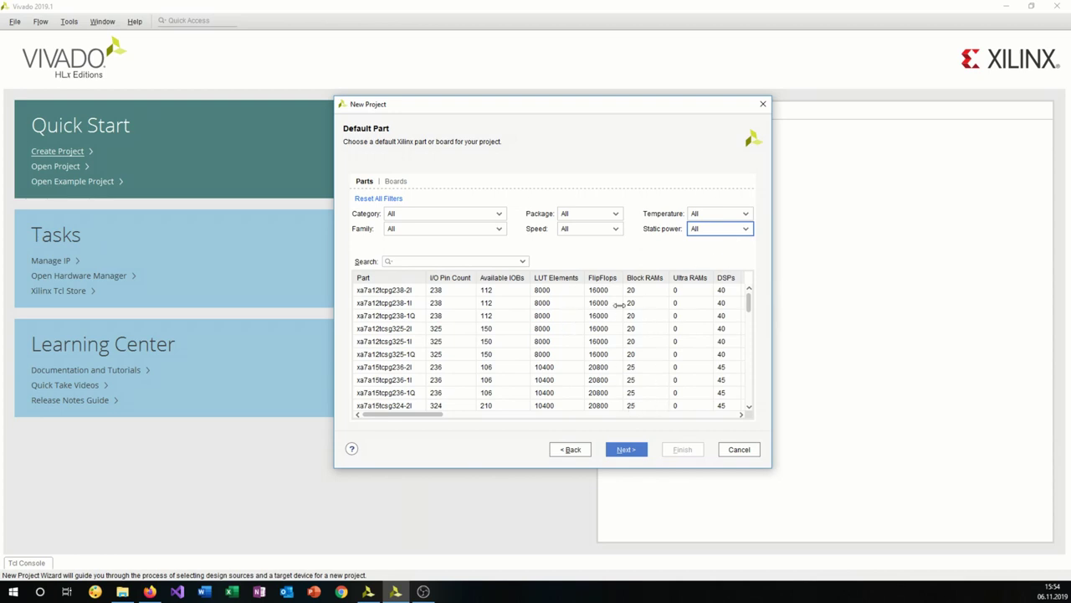
Step: Filter the available boards by vendor digilentinc.com and board name Nexys A7-100T
left_click(398, 182)
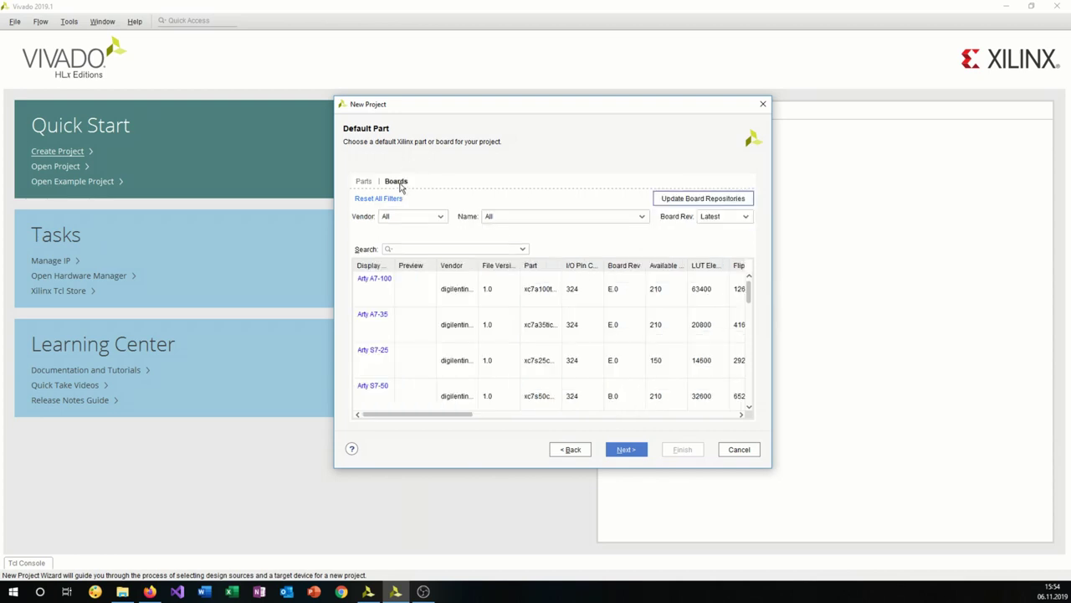
left_click(402, 218)
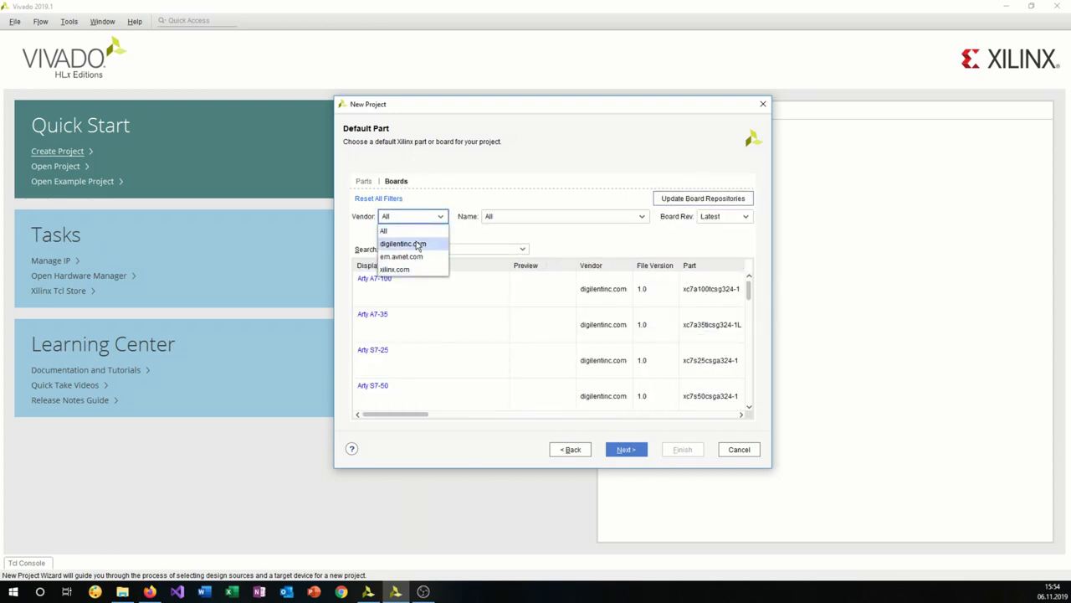
left_click(405, 242)
left_click(574, 219)
scroll(539, 304, "down", 5)
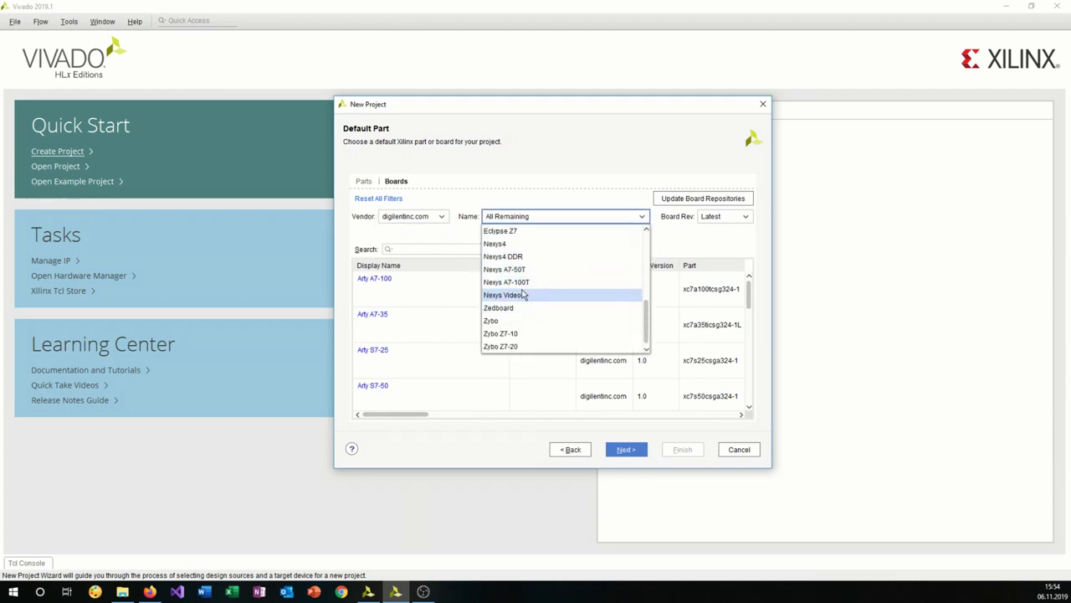
left_click(523, 285)
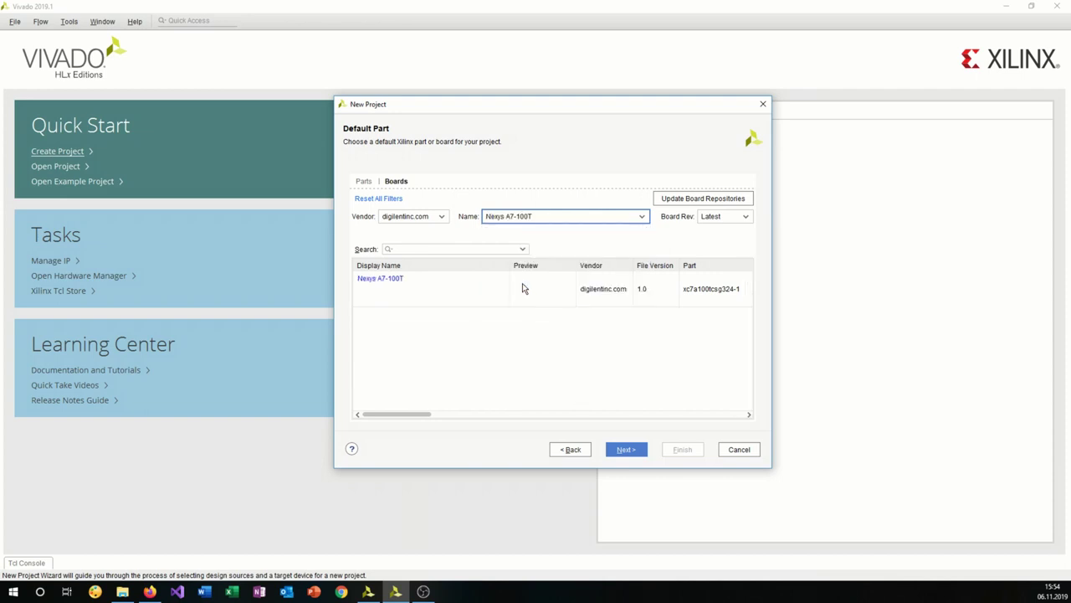
Step: Choose the Nexys A7-100T as the project's default board and finish creating the project
left_click(536, 287)
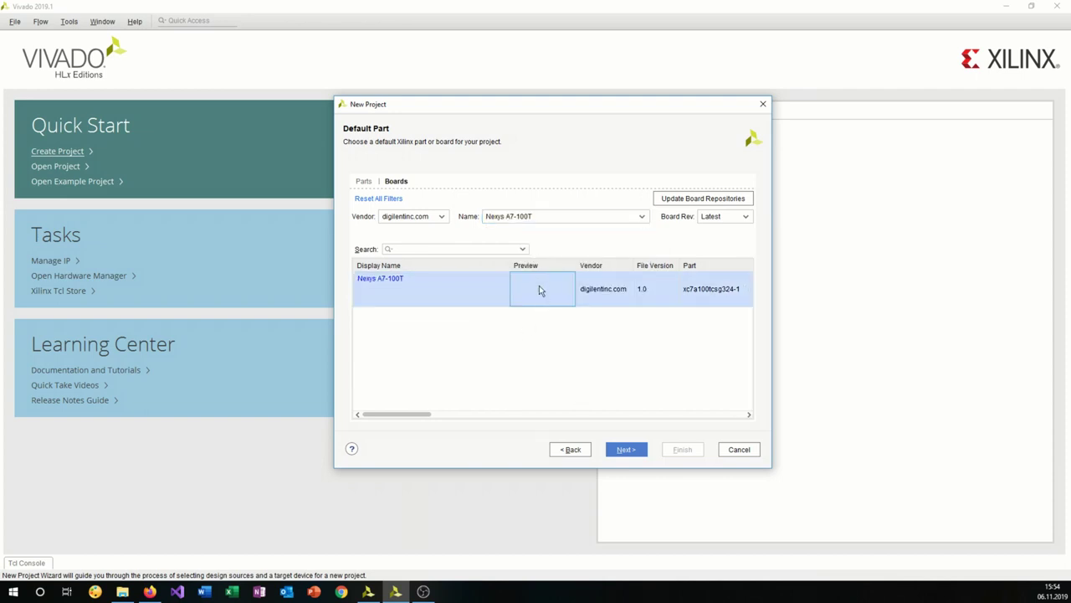
left_click(413, 305)
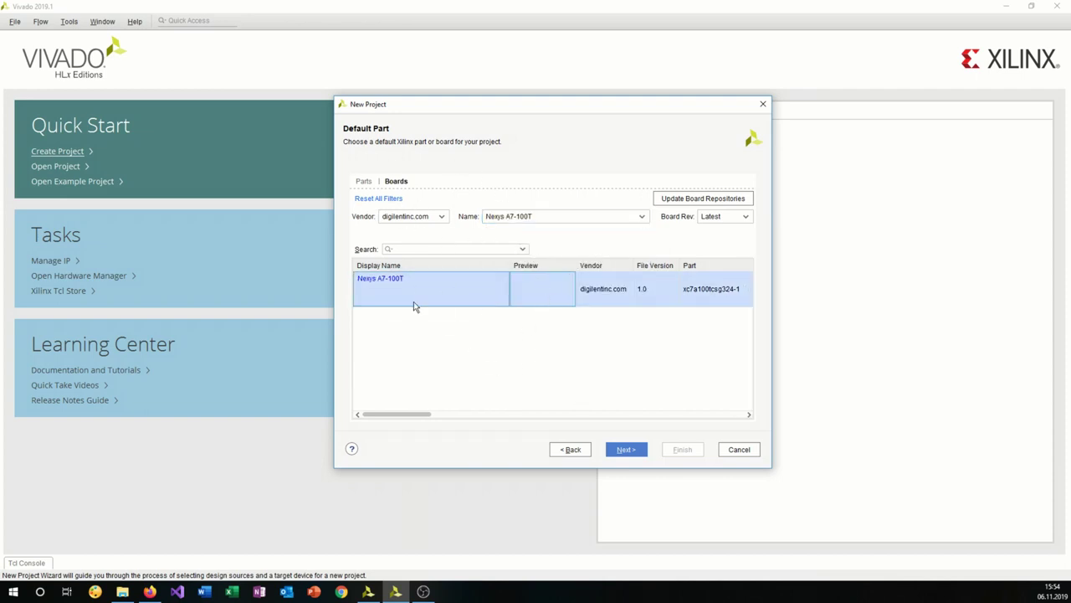
left_click(532, 306)
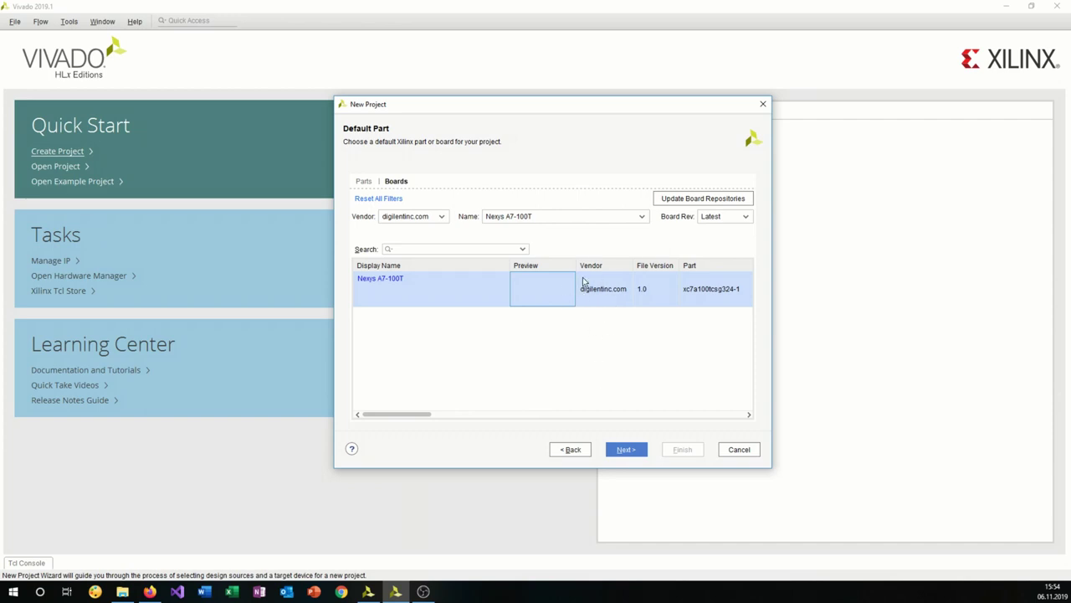
left_click(633, 450)
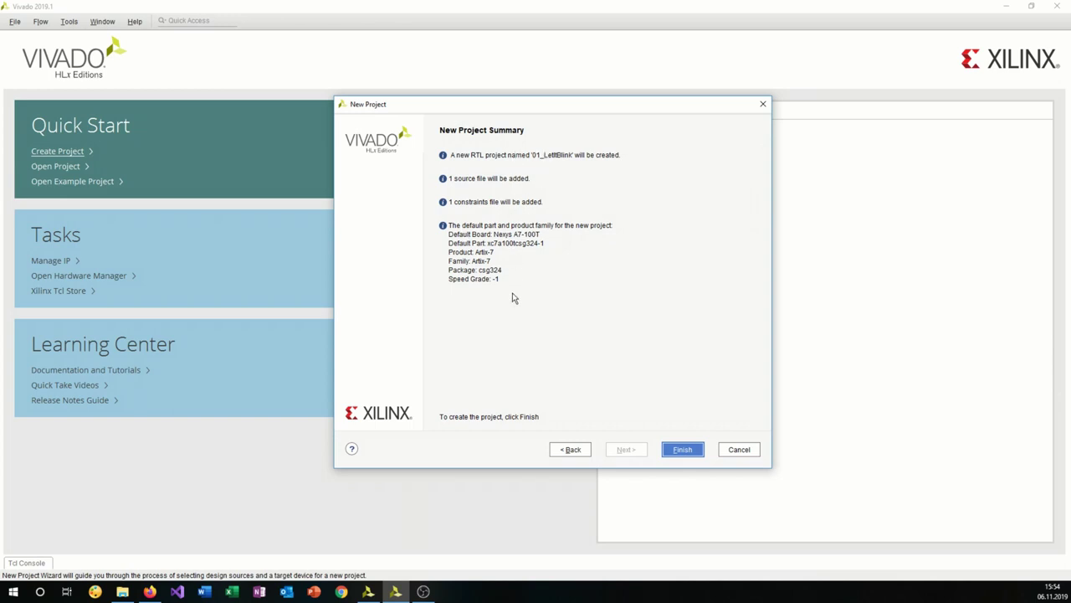
left_click(683, 454)
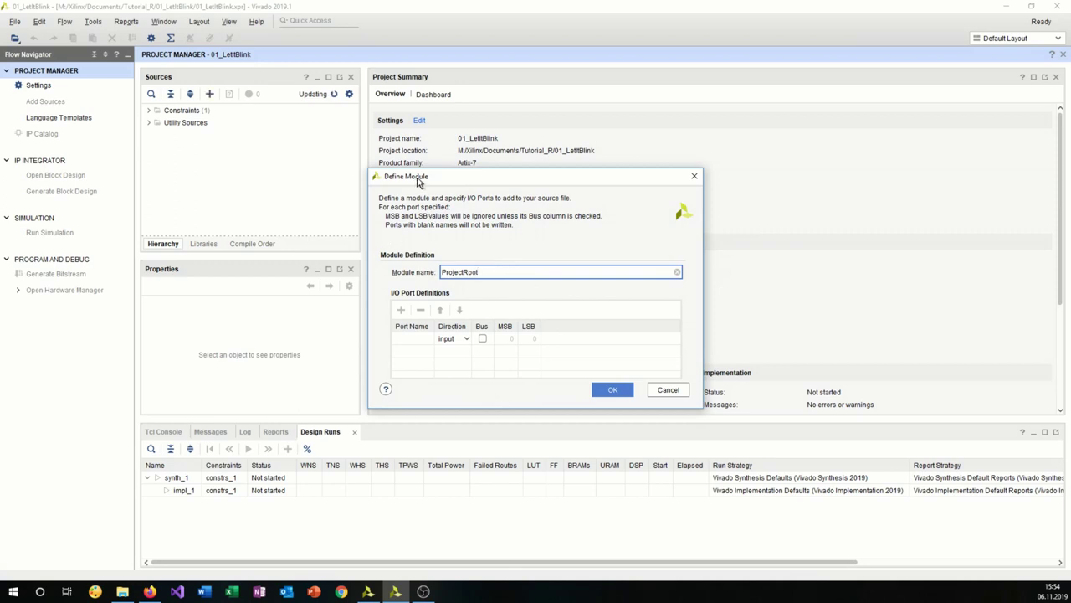
Step: Accept the ProjectRoot module definition without any I/O ports
left_click_drag(417, 179, 427, 176)
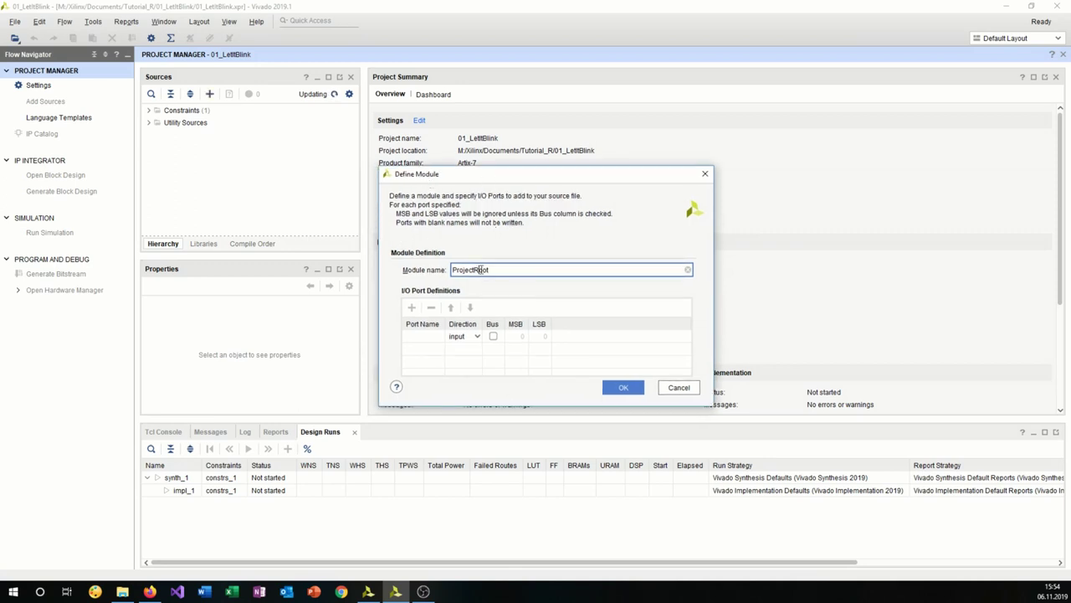
key("shift+Home")
left_click(518, 272)
left_click(615, 390)
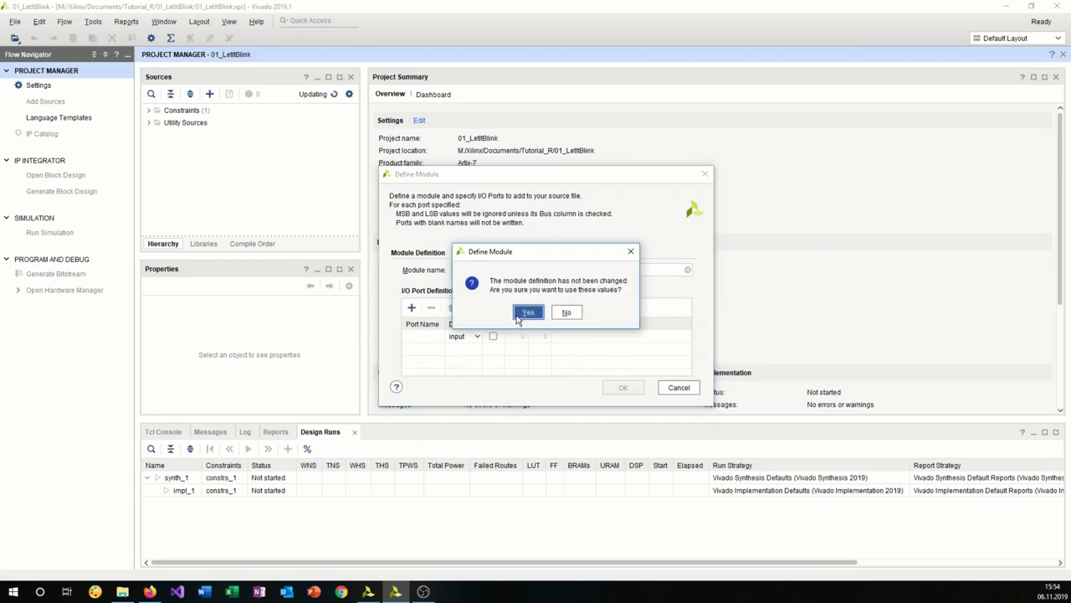
left_click(528, 313)
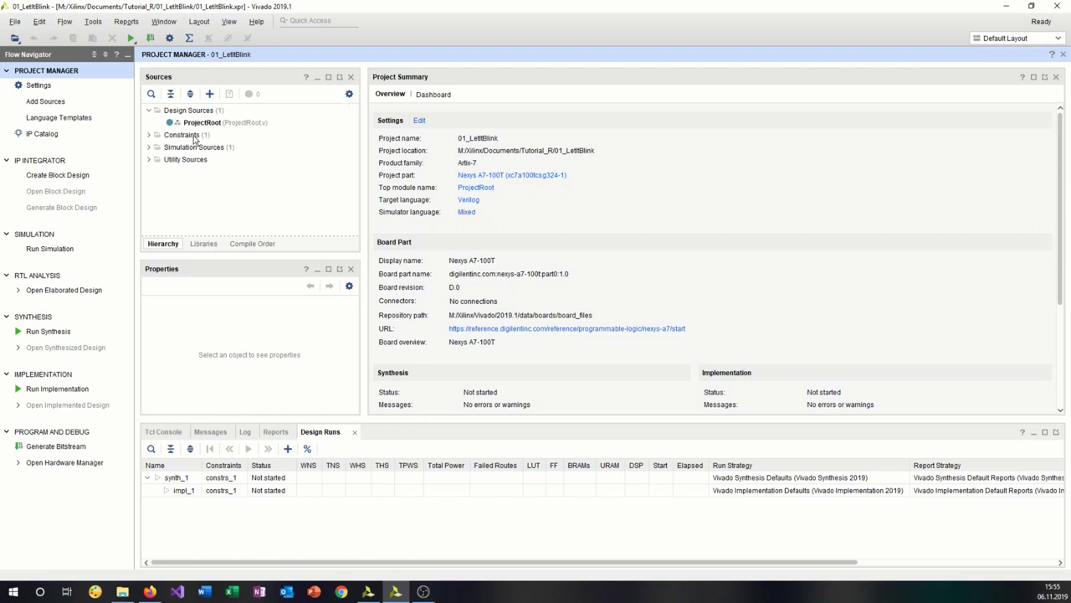
Step: Expand the project's constraints sources and select const.xdc
left_click(149, 138)
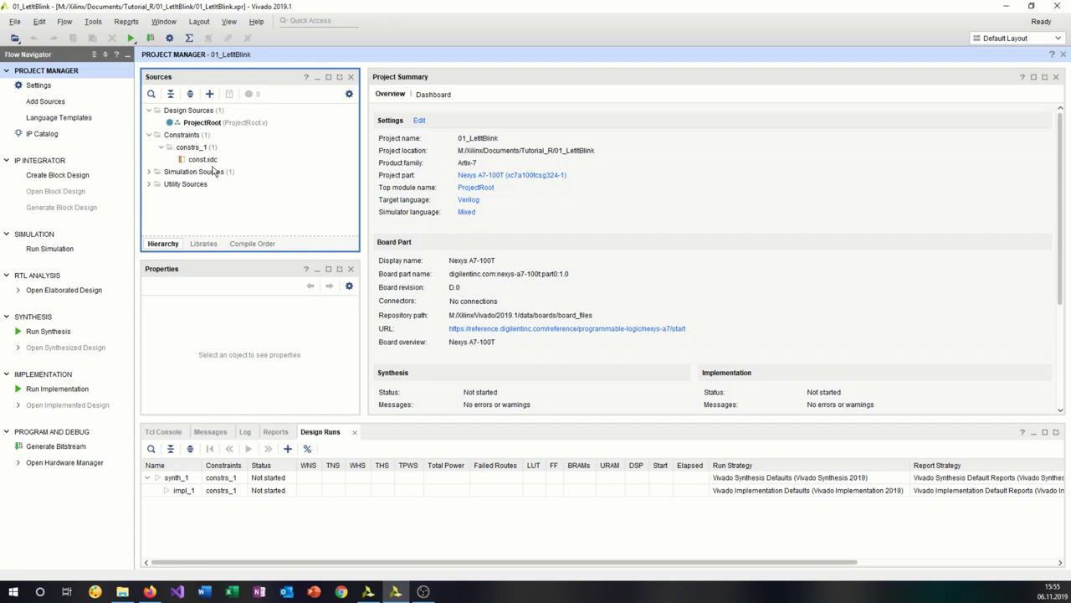
left_click(205, 160)
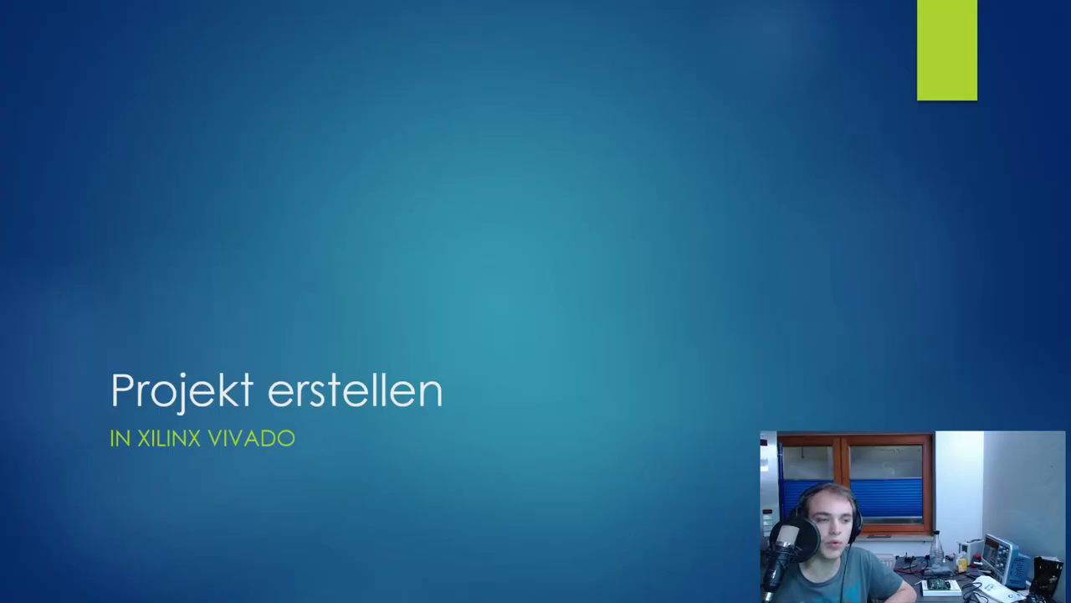
key("Right")
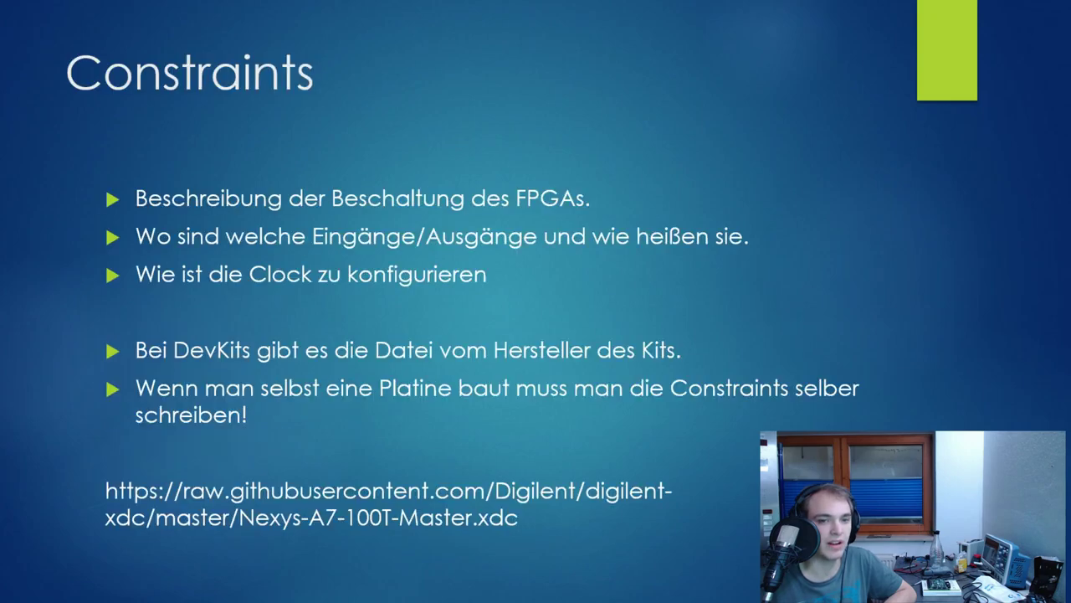